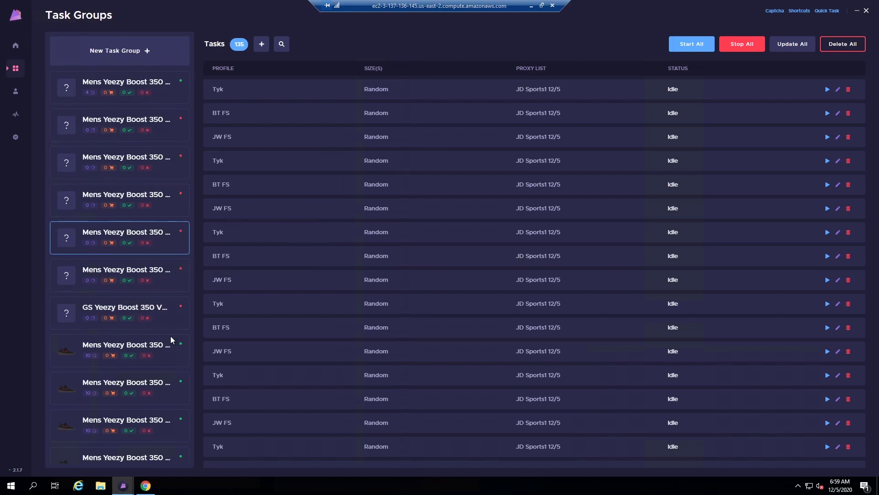
- Review the task lists of several Mens Yeezy Boost 350 task groups to compare their profiles, proxy lists and statuses
scroll(168, 262, "down", 2)
scroll(167, 265, "down", 5)
scroll(169, 269, "up", 2)
left_click(161, 233)
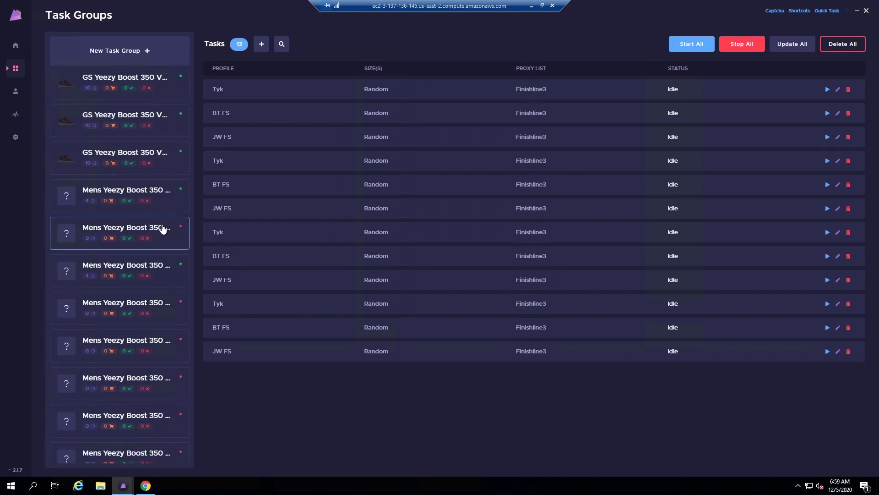
left_click(165, 210)
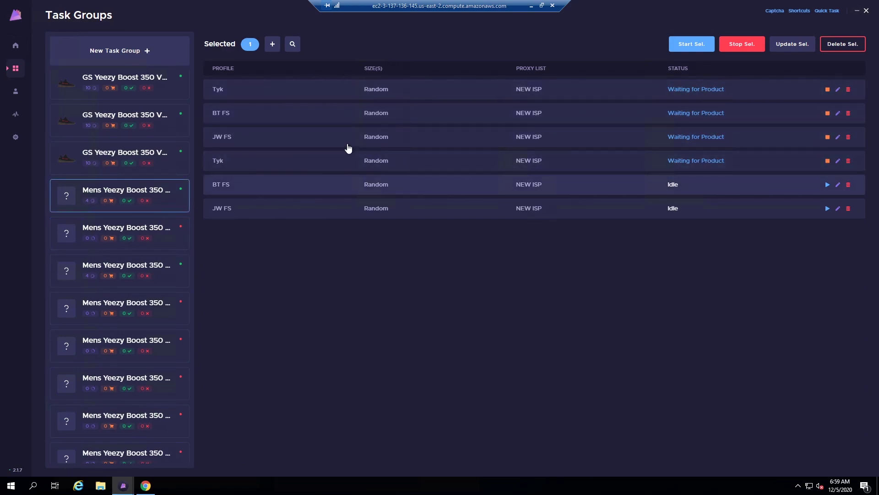
left_click(370, 191)
scroll(156, 244, "up", 5)
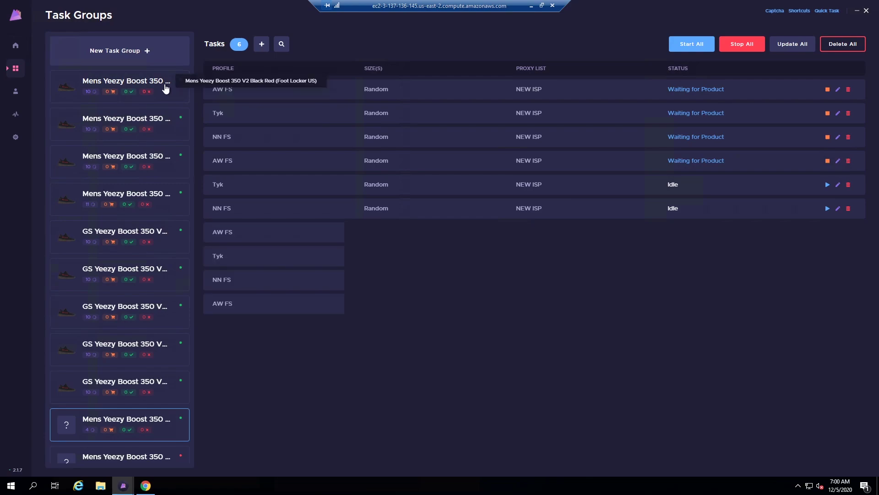
- Inspect the Foot Locker US Mens Yeezy Boost 350 group's product and monitor settings, and browse the other task groups
double_click(166, 87)
double_click(53, 273)
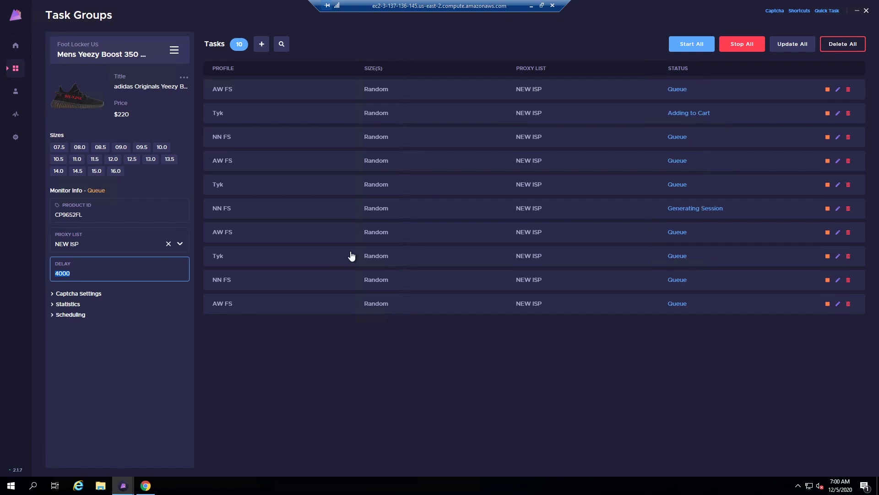
left_click(174, 51)
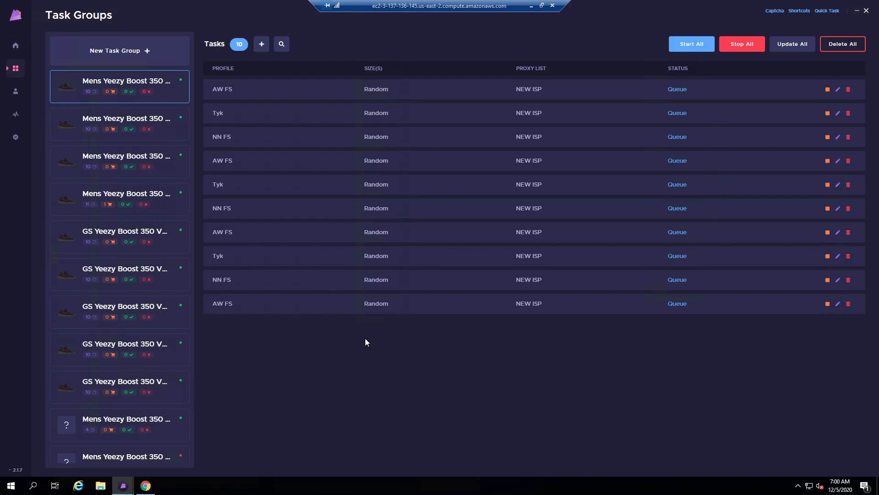
scroll(126, 320, "down", 10)
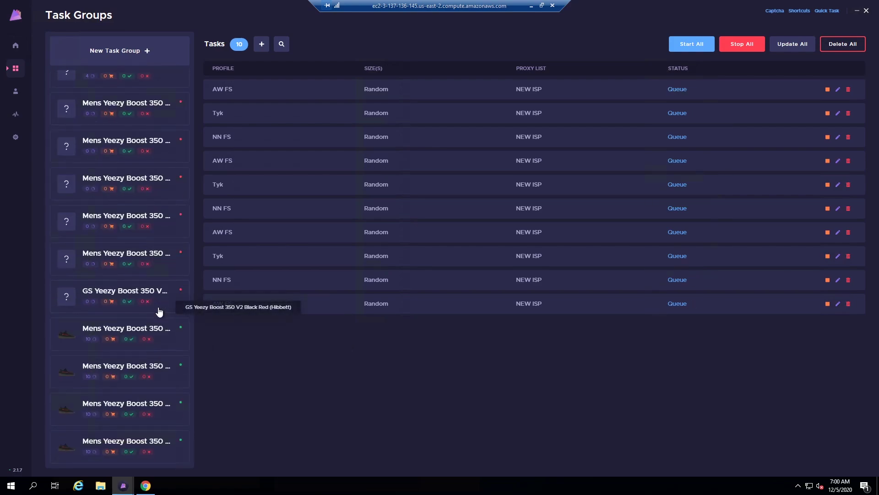
scroll(159, 310, "up", 8)
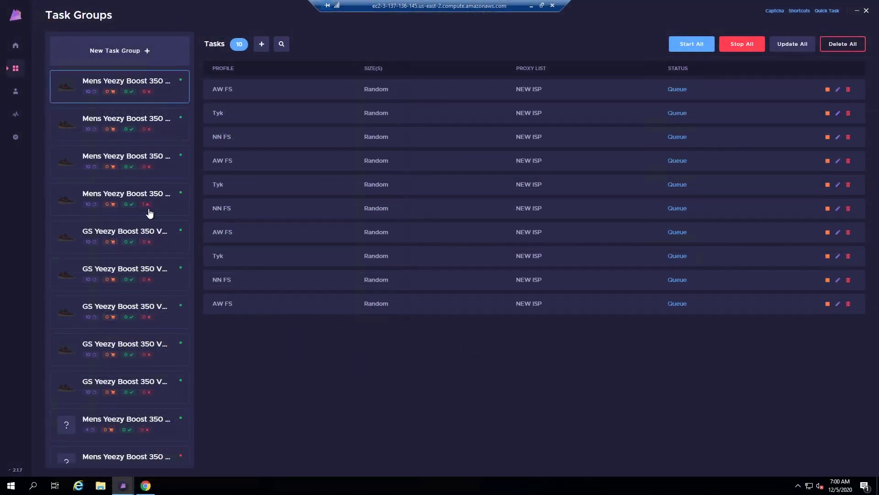
- Restart the tasks with expired carts and the payment failure in the Eastbay Mens Yeezy Boost 350 group
left_click(175, 202)
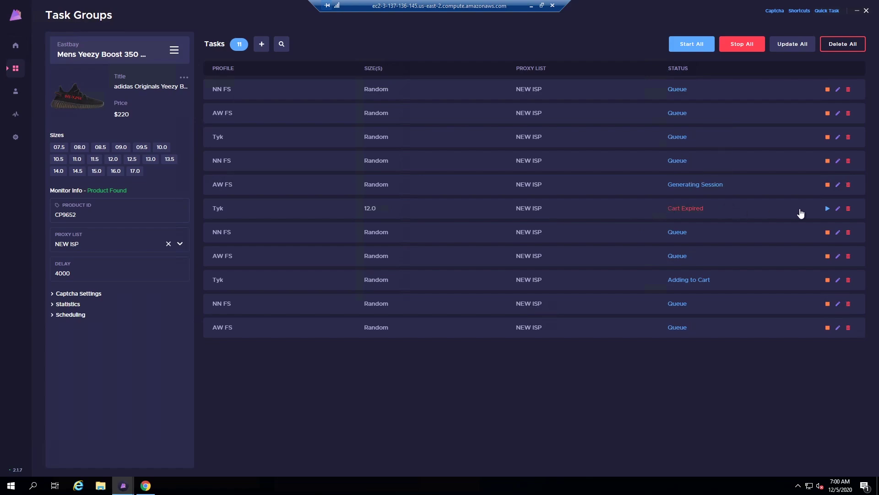
left_click(827, 208)
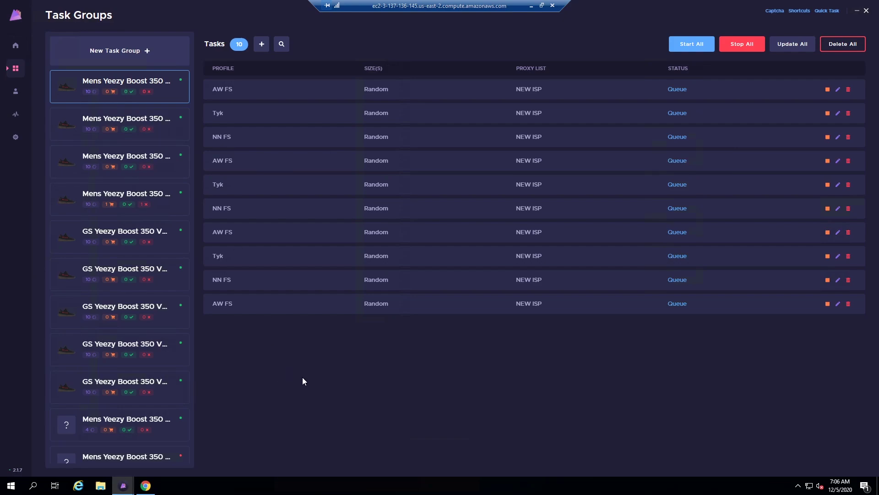
left_click(171, 209)
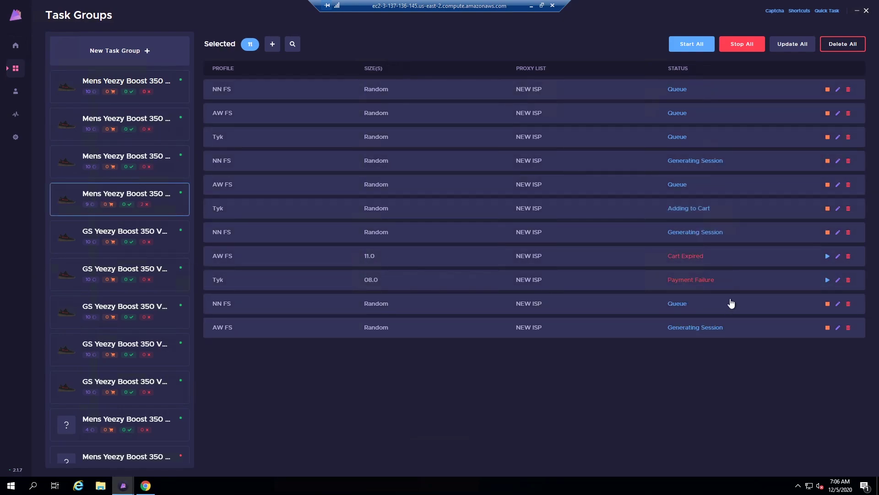
left_click(734, 279)
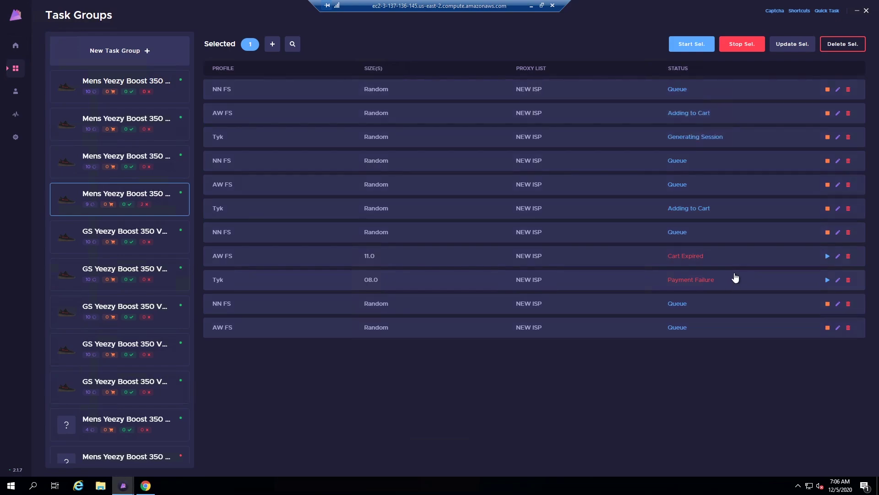
left_click(827, 280)
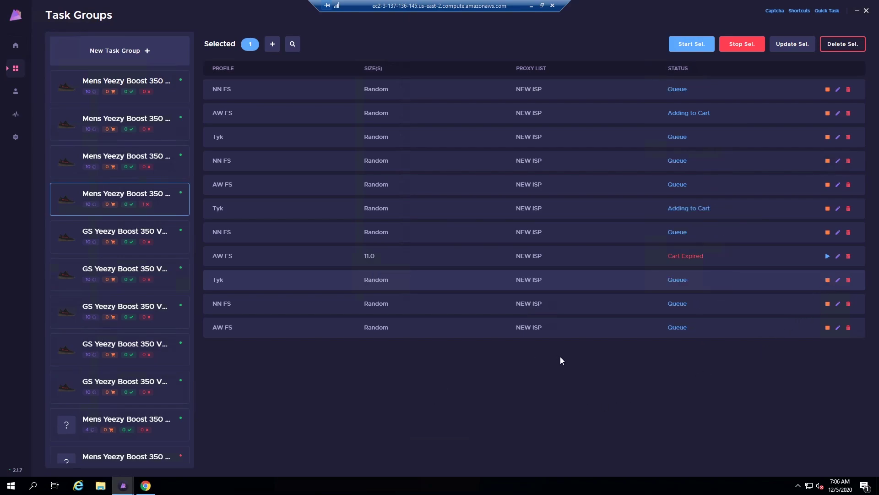
left_click(827, 256)
- Solve the slider-puzzle captcha by fitting the piece into its gap, and return to the task groups
scroll(177, 300, "down", 8)
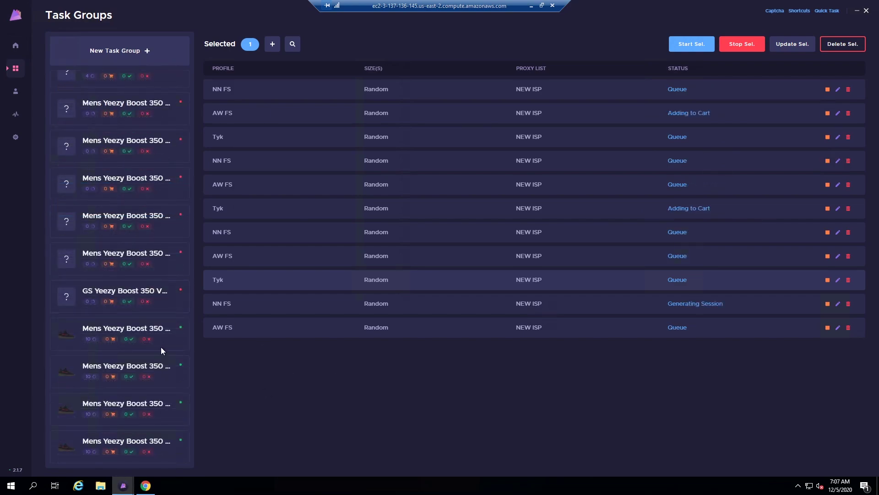
scroll(133, 322, "up", 8)
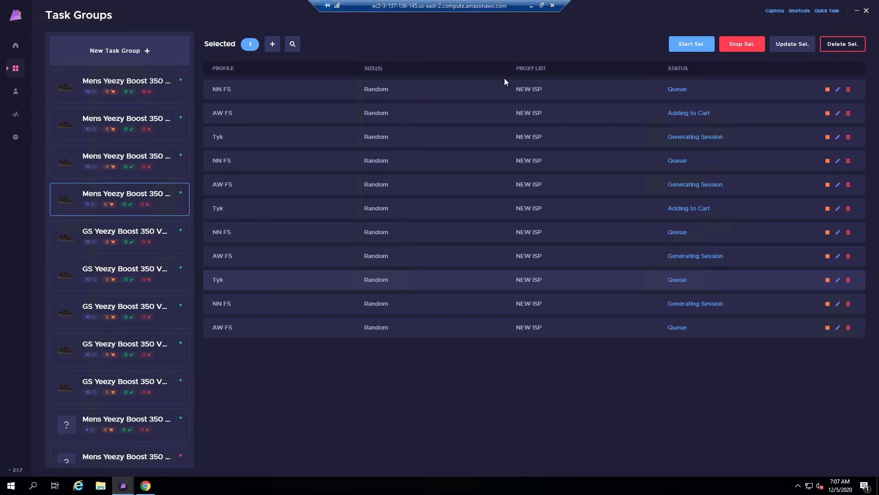
scroll(99, 242, "down", 8)
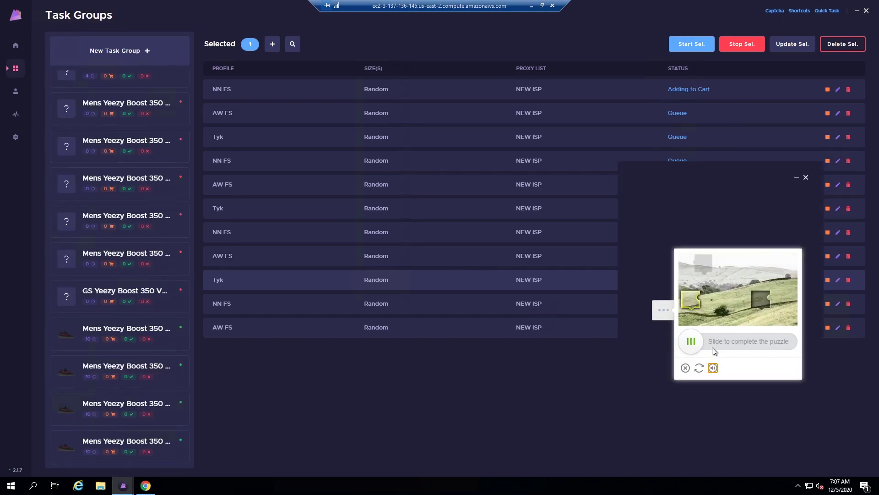
left_click_drag(694, 348, 761, 343)
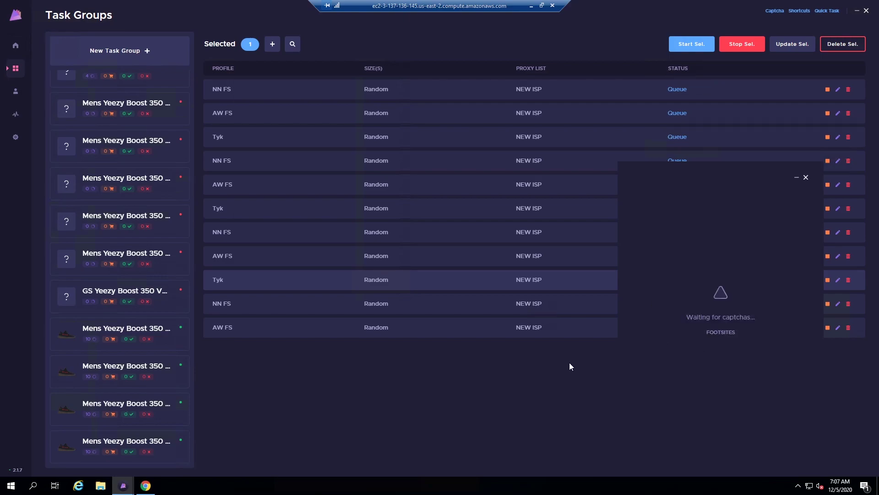
left_click(543, 363)
- Open the Foot Locker US Mens Yeezy Boost 350 group to check its task statuses
scroll(160, 316, "up", 8)
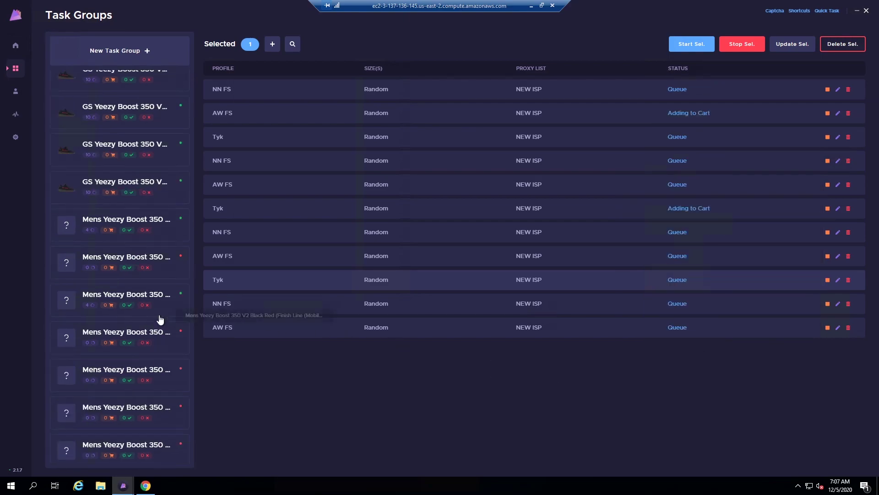
scroll(160, 318, "up", 1)
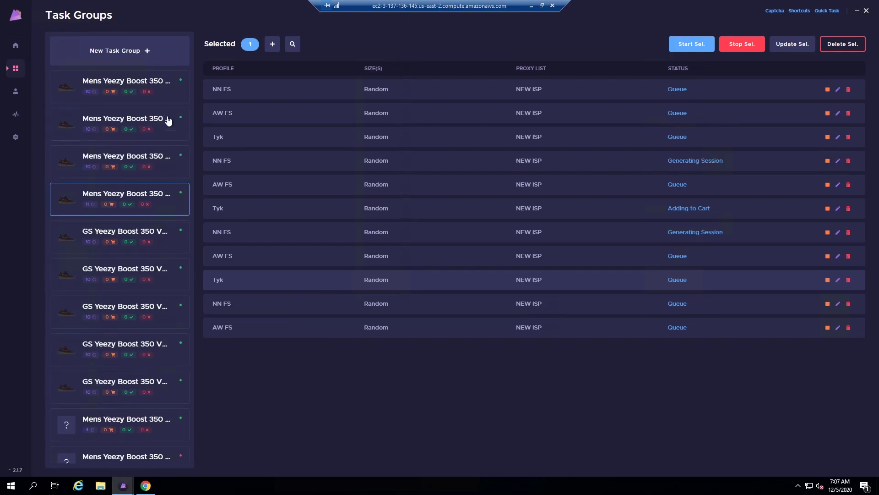
left_click(172, 88)
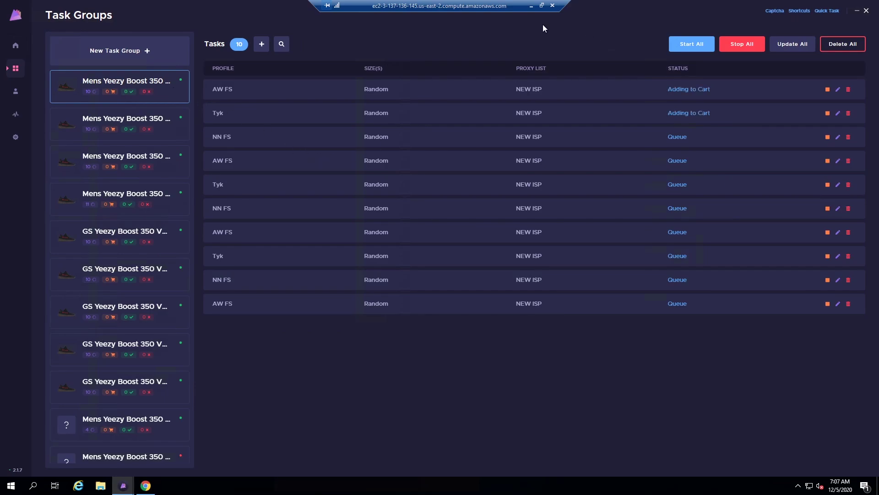
- Minimize the remote session and check the Foot Locker US YZY 350 Local and YZY 350 task groups in the local bot
left_click(531, 6)
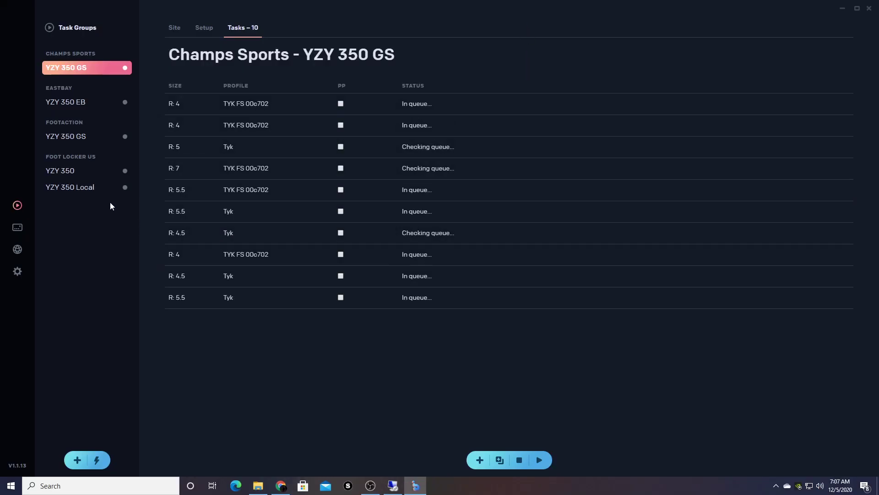
left_click(99, 187)
left_click(101, 171)
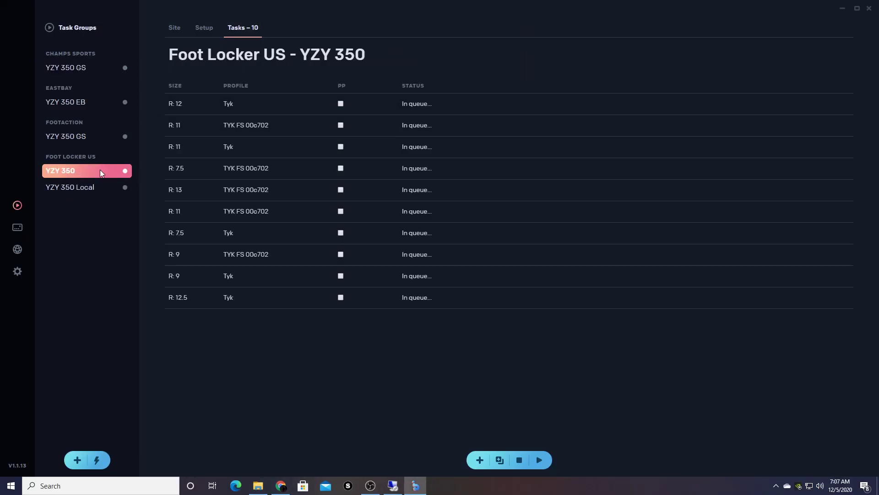
- Switch back to the remote desktop session, check the dashboard's checkout statistics, and return to the Mens Yeezy Boost 350 task groups
left_click(395, 484)
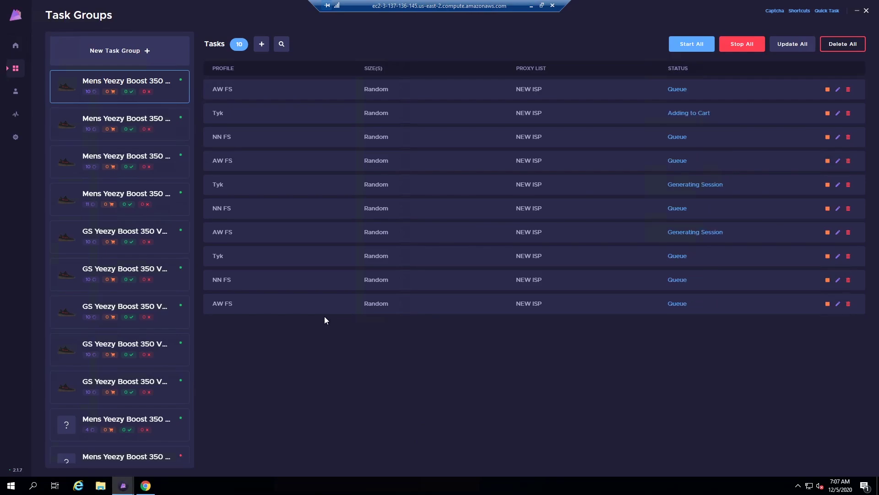
left_click(16, 45)
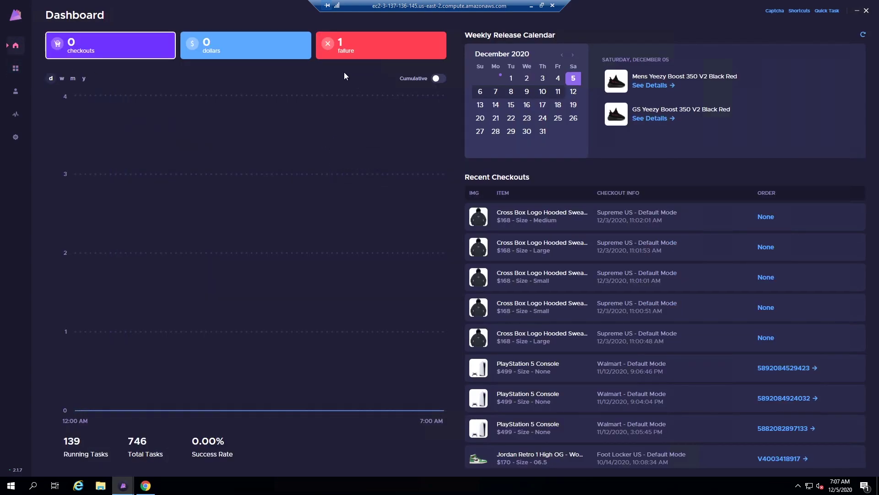
left_click(15, 68)
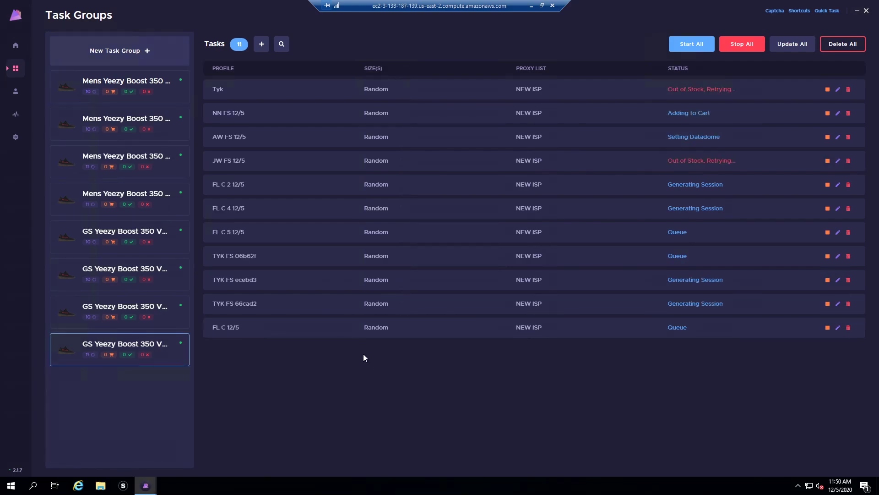
left_click(161, 97)
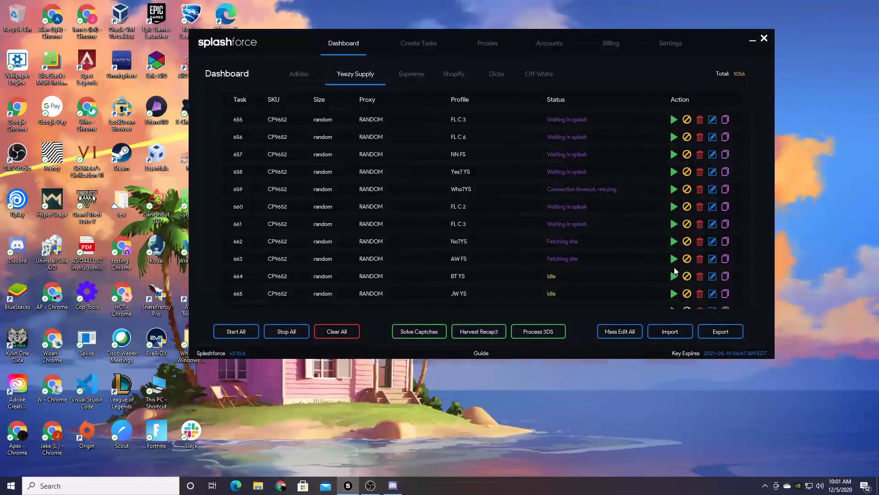
- Start the idle Yeezy Supply tasks 664 through 676 individually
scroll(676, 272, "down", 2)
left_click(673, 276)
left_click(673, 258)
left_click(674, 241)
left_click(673, 224)
scroll(676, 284, "down", 2)
left_click(674, 276)
left_click(673, 258)
left_click(674, 241)
left_click(674, 224)
left_click(673, 206)
left_click(674, 189)
- Start the next idle Yeezy Supply tasks, 677 through 689, individually
scroll(675, 235, "down", 1)
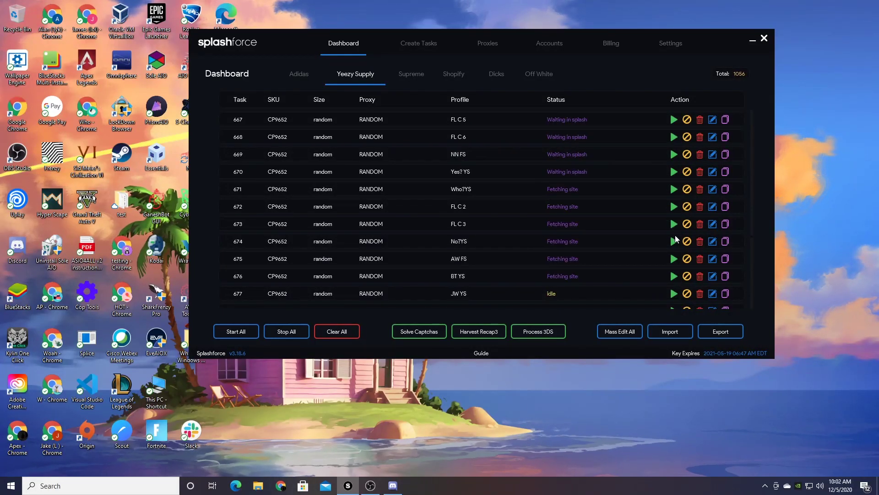
scroll(675, 236, "down", 1)
left_click(673, 293)
left_click(673, 276)
left_click(674, 258)
left_click(674, 223)
left_click(673, 206)
left_click(673, 188)
scroll(678, 251, "down", 2)
left_click(674, 276)
left_click(674, 258)
left_click(673, 241)
left_click(674, 224)
left_click(674, 207)
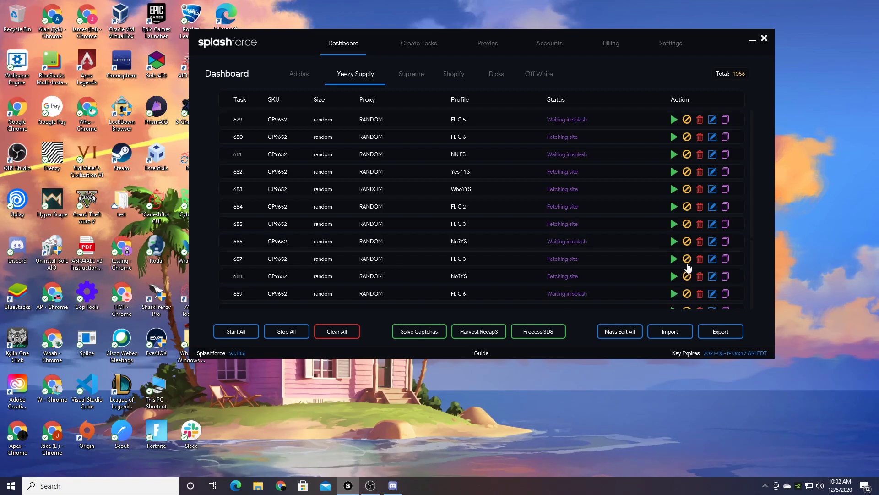
- Find a Yeezy Supply task in the 630s with a connection timeout, stop it and start it again
scroll(656, 265, "up", 10)
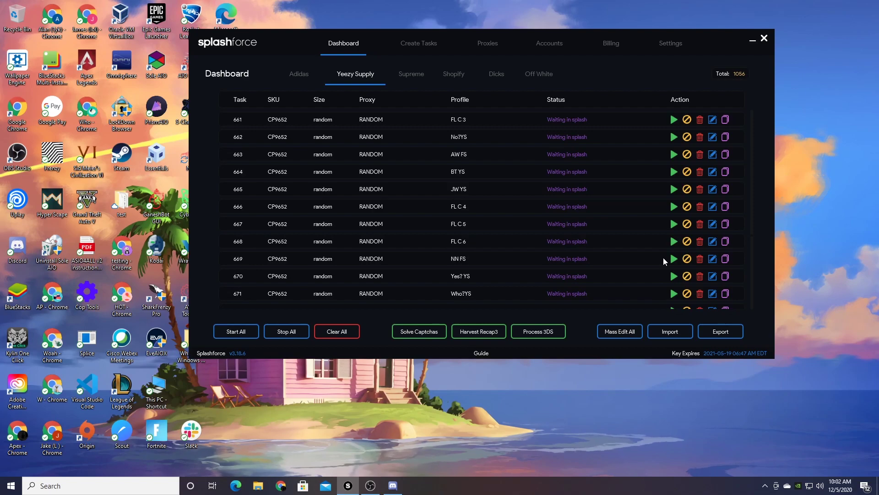
scroll(669, 266, "down", 1)
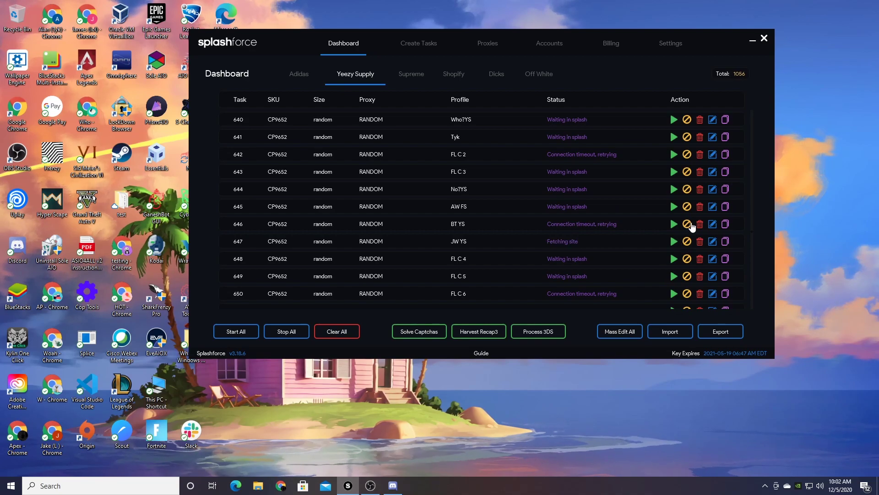
scroll(690, 224, "up", 1)
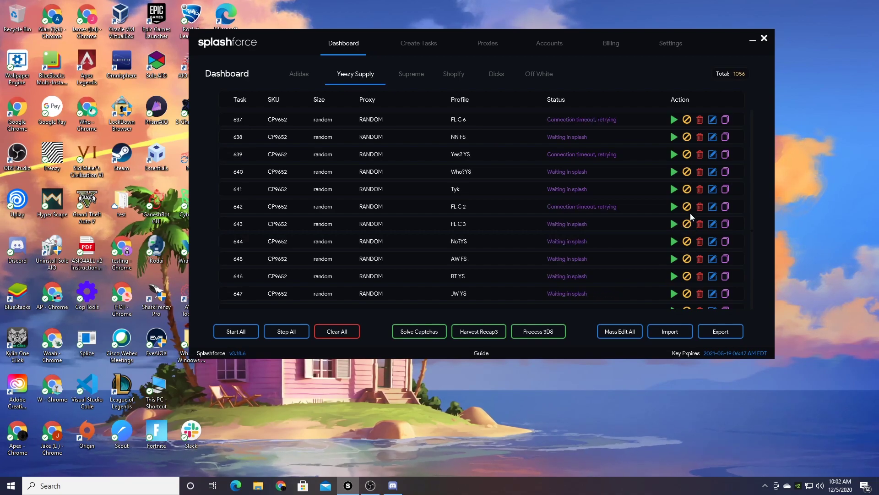
scroll(673, 206, "up", 1)
left_click(687, 172)
left_click(673, 172)
- Check the earlier Yeezy Supply tasks, back to task 601, for connection timeouts
scroll(682, 215, "up", 1)
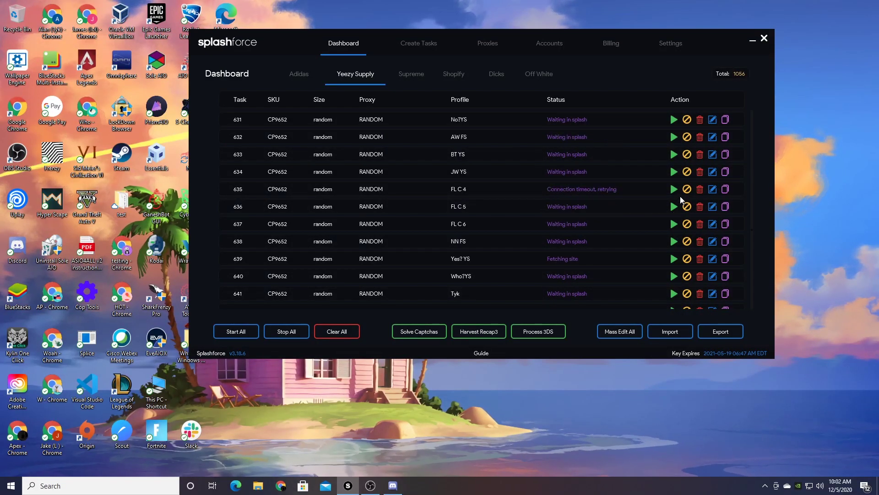
scroll(682, 216, "up", 2)
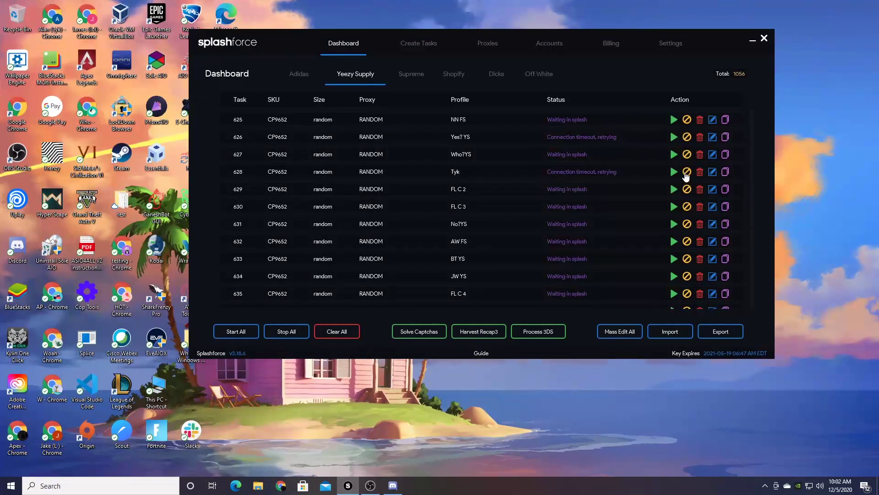
scroll(689, 191, "up", 2)
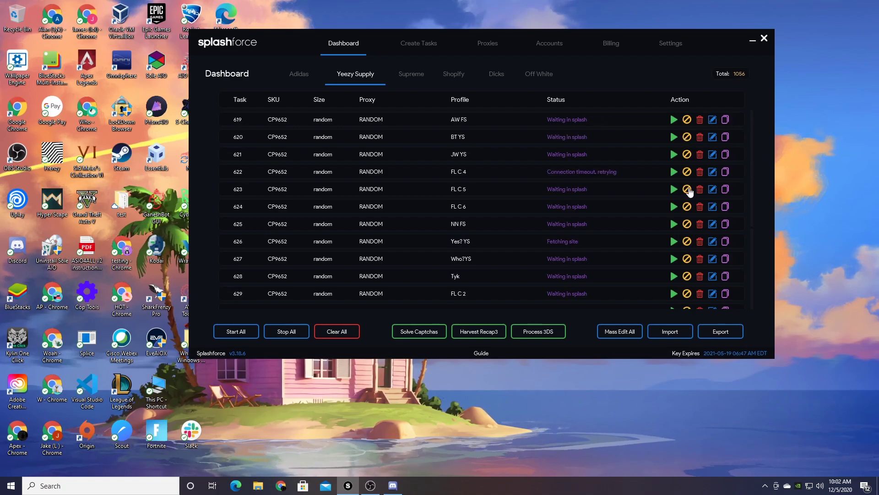
scroll(696, 213, "up", 3)
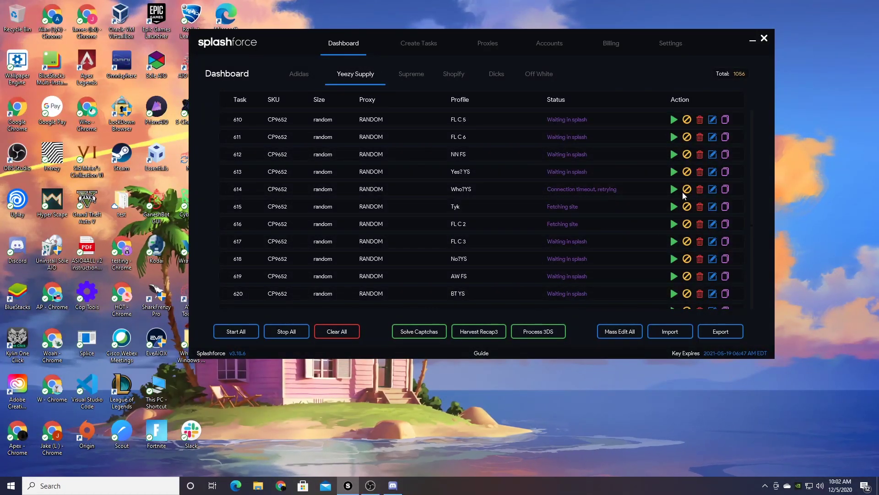
scroll(675, 200, "up", 3)
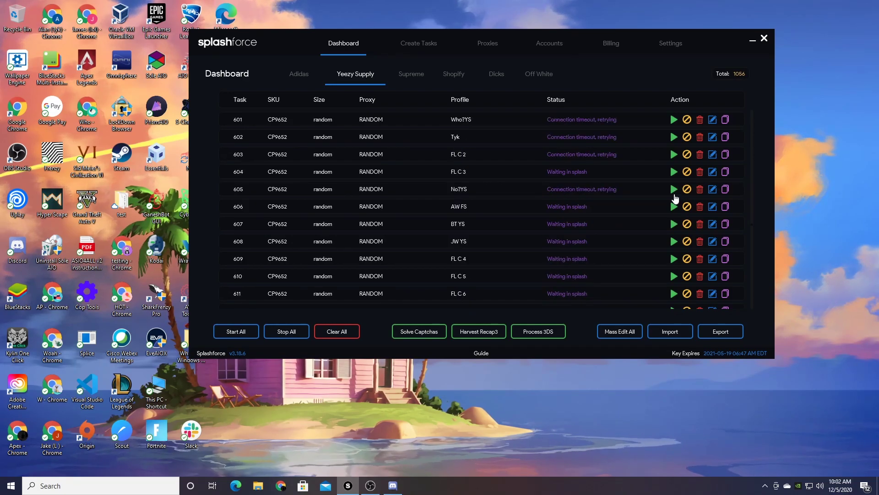
- Stop and restart Yeezy Supply tasks 602 and 601, which have connection timeouts
left_click(685, 138)
left_click(674, 138)
left_click(687, 119)
left_click(673, 120)
- Stop and restart the timed-out Yeezy Supply tasks around number 590, one after another
scroll(679, 181, "up", 2)
scroll(678, 184, "up", 3)
left_click(686, 224)
left_click(673, 224)
left_click(687, 206)
left_click(674, 206)
left_click(686, 171)
left_click(674, 171)
- Stop and restart the timed-out tasks from the low 580s back to the low 570s
scroll(684, 229, "up", 4)
left_click(687, 258)
left_click(673, 258)
left_click(687, 207)
left_click(673, 206)
scroll(685, 206, "up", 1)
left_click(686, 189)
left_click(673, 189)
left_click(686, 137)
left_click(674, 136)
- Go back to the tasks around number 550 and stop and restart the timed-out ones
scroll(689, 185, "up", 6)
scroll(691, 199, "up", 3)
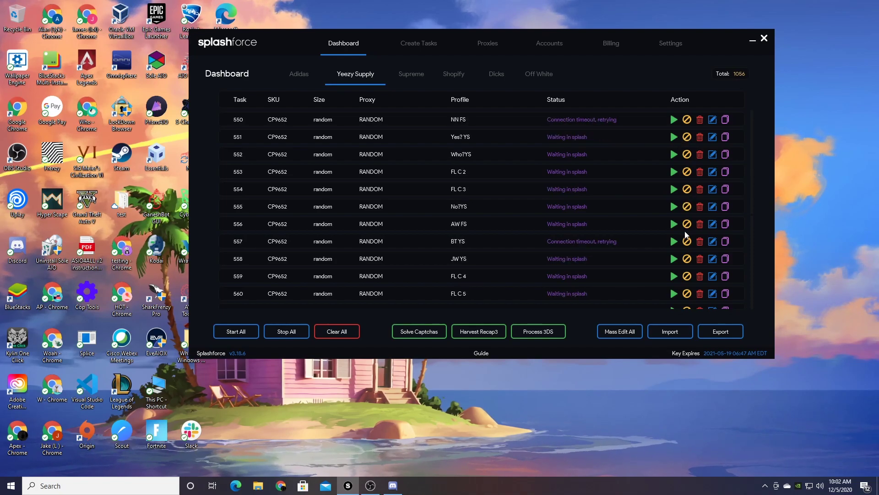
left_click(687, 223)
left_click(673, 223)
left_click(686, 189)
left_click(673, 188)
- Stop and restart the timed-out Yeezy Supply tasks 538 and 536
scroll(682, 220, "up", 1)
scroll(682, 219, "up", 2)
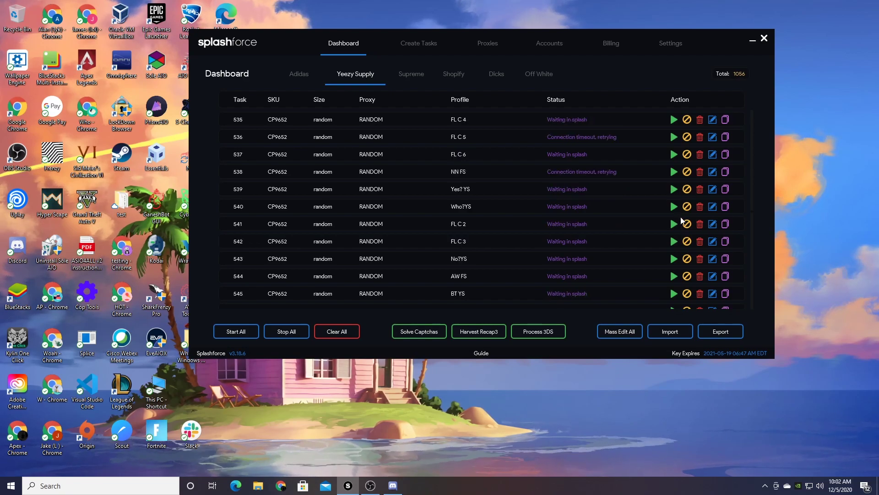
left_click(687, 172)
left_click(674, 171)
left_click(686, 137)
left_click(674, 136)
- Stop and restart the timed-out tasks 533, 532, 531 and 529
scroll(688, 188, "up", 3)
left_click(687, 241)
left_click(673, 241)
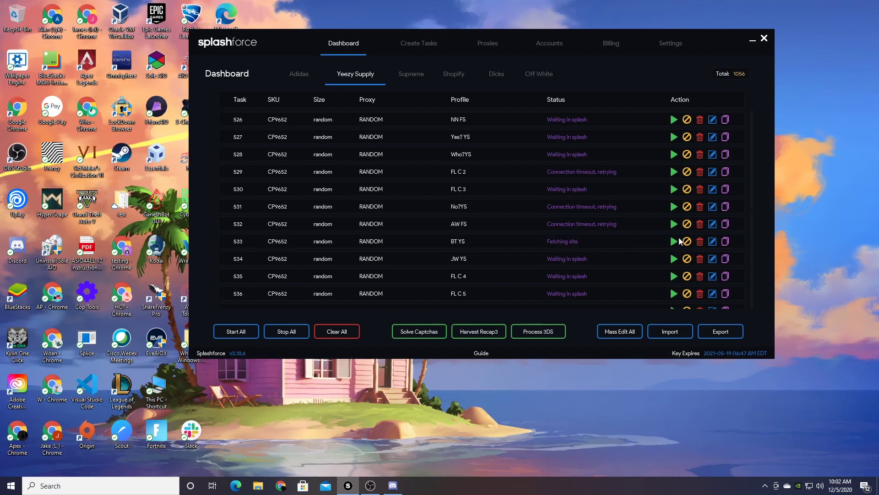
left_click(687, 223)
left_click(673, 223)
left_click(687, 206)
left_click(674, 206)
left_click(686, 188)
left_click(686, 171)
left_click(673, 172)
- Stop and restart the scattered timed-out tasks from the low 520s back to the high 490s
scroll(677, 183, "up", 3)
left_click(687, 189)
left_click(674, 189)
scroll(677, 202, "up", 4)
left_click(685, 206)
left_click(673, 206)
scroll(678, 206, "up", 4)
left_click(687, 206)
left_click(675, 207)
- Stop and restart the three consecutive timed-out tasks in the mid 480s
scroll(682, 179, "up", 3)
left_click(687, 171)
left_click(674, 171)
left_click(687, 154)
left_click(674, 154)
left_click(687, 137)
left_click(674, 136)
- Stop and restart the timed-out task in the low 480s and task 479
scroll(687, 179, "up", 2)
left_click(686, 171)
left_click(674, 171)
left_click(687, 137)
left_click(673, 136)
- Stop and restart the timed-out tasks 476, 475, 474 and 473
scroll(679, 204, "up", 2)
left_click(686, 189)
left_click(673, 189)
left_click(687, 171)
left_click(674, 171)
left_click(686, 154)
left_click(673, 154)
left_click(686, 137)
left_click(673, 137)
- Stop and restart the timed-out Yeezy Supply tasks 465 and 464
scroll(670, 146, "up", 2)
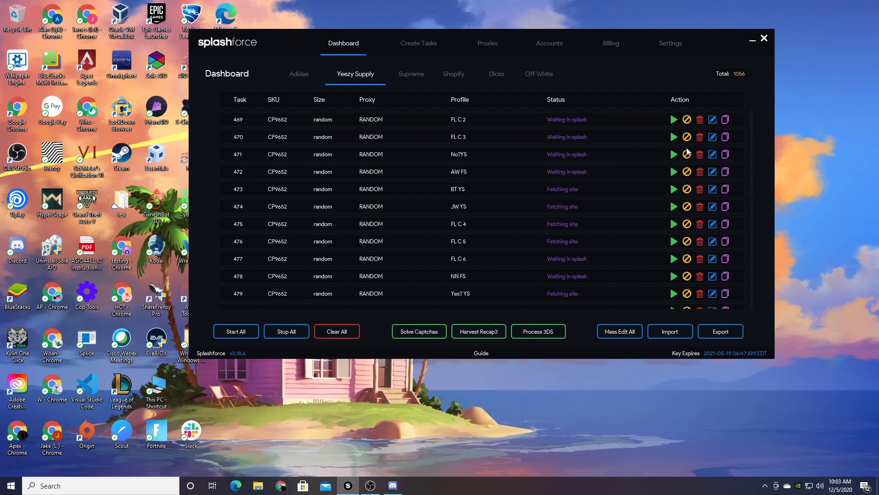
scroll(695, 224, "up", 3)
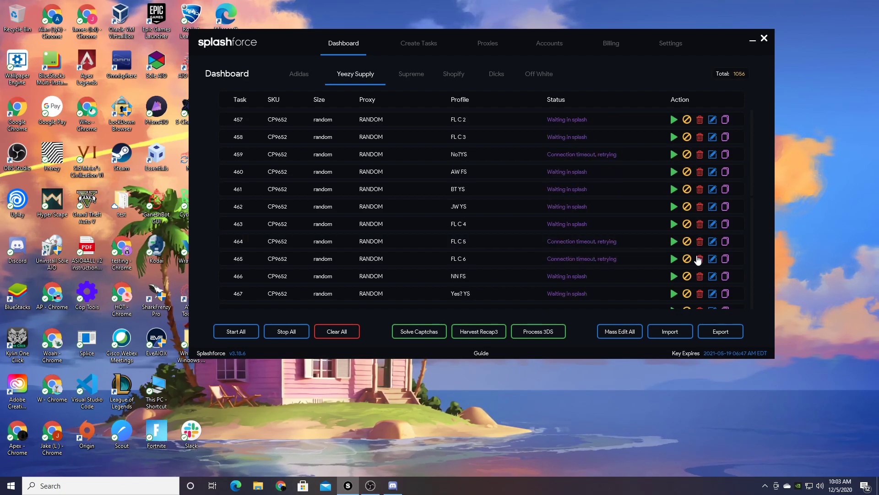
left_click(686, 259)
left_click(673, 258)
left_click(687, 241)
left_click(674, 241)
- Stop and restart the timed-out tasks 459, 456 and 453
scroll(678, 229, "up", 1)
left_click(686, 206)
left_click(674, 206)
left_click(686, 154)
left_click(673, 153)
scroll(693, 222, "up", 2)
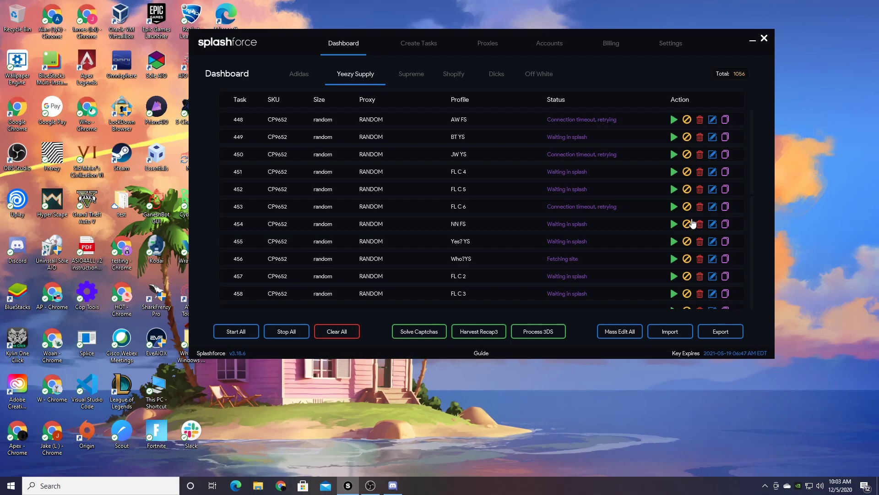
left_click(686, 206)
left_click(673, 206)
- Stop and restart the timed-out tasks 450, 448, 446 and 444
scroll(695, 226, "up", 2)
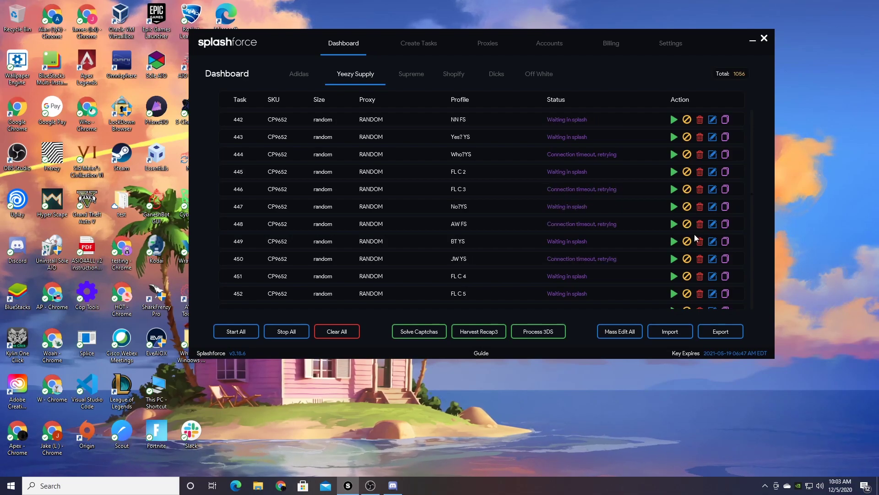
left_click(686, 258)
left_click(674, 258)
left_click(687, 223)
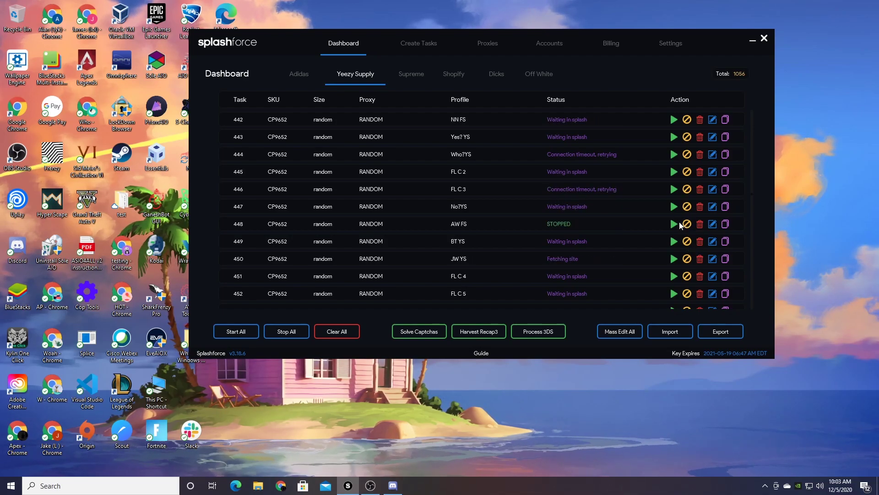
left_click(686, 189)
left_click(674, 189)
left_click(674, 223)
left_click(687, 154)
left_click(673, 154)
- Stop and restart the timed-out tasks 441, 438, 436 and 434
scroll(687, 220, "up", 3)
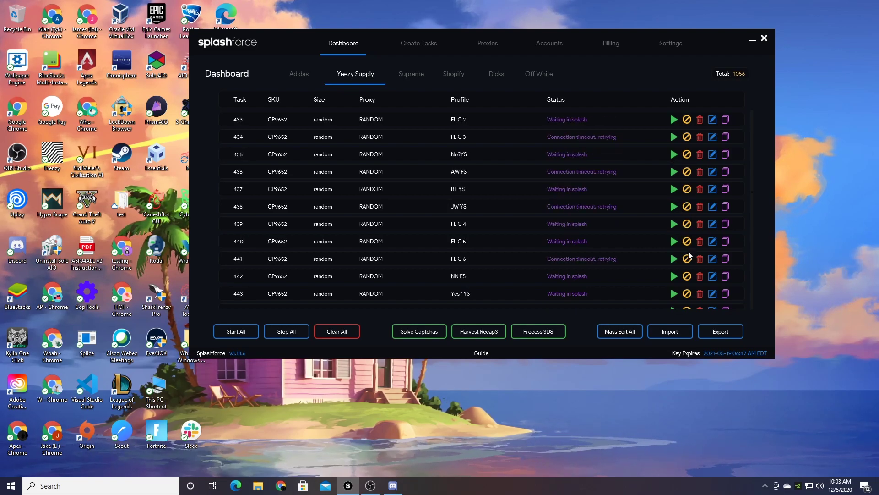
left_click(686, 258)
left_click(674, 259)
left_click(686, 206)
left_click(674, 206)
left_click(687, 172)
left_click(673, 172)
left_click(686, 136)
left_click(674, 136)
- Stop and restart the timed-out tasks from the low 430s back to the high 420s
scroll(676, 182, "up", 2)
left_click(687, 207)
left_click(673, 206)
scroll(677, 220, "up", 2)
left_click(686, 258)
left_click(674, 258)
left_click(686, 240)
left_click(674, 241)
left_click(687, 223)
left_click(674, 224)
- Stop and restart the remaining timed-out tasks in the low 420s
scroll(692, 250, "up", 1)
left_click(687, 206)
left_click(674, 206)
left_click(686, 189)
left_click(673, 188)
scroll(693, 228, "up", 1)
left_click(686, 206)
left_click(674, 206)
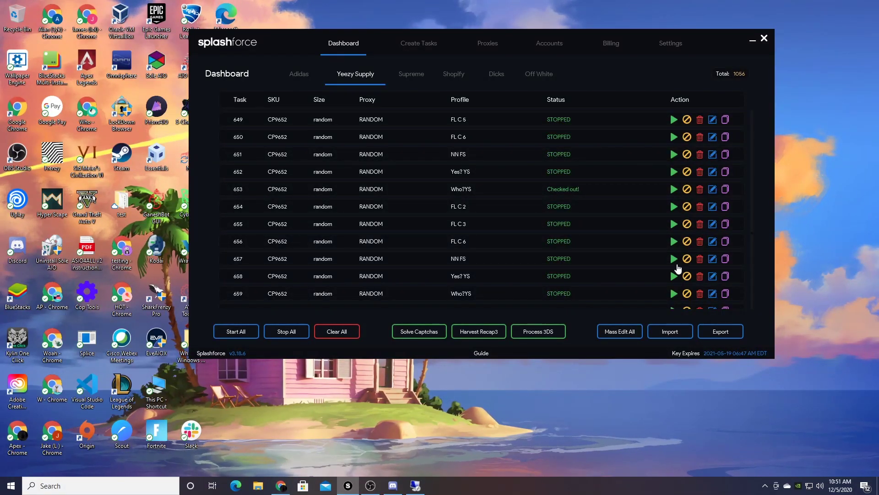
- Delete the Yeezy Supply tasks one by one, starting from stopped task 657
left_click(702, 260)
left_click(703, 260)
left_click(703, 260)
left_click(702, 260)
left_click(702, 259)
left_click(703, 259)
left_click(703, 259)
left_click(702, 260)
left_click(703, 259)
left_click(702, 260)
left_click(703, 259)
left_click(702, 260)
left_click(702, 260)
left_click(703, 259)
left_click(702, 259)
left_click(703, 260)
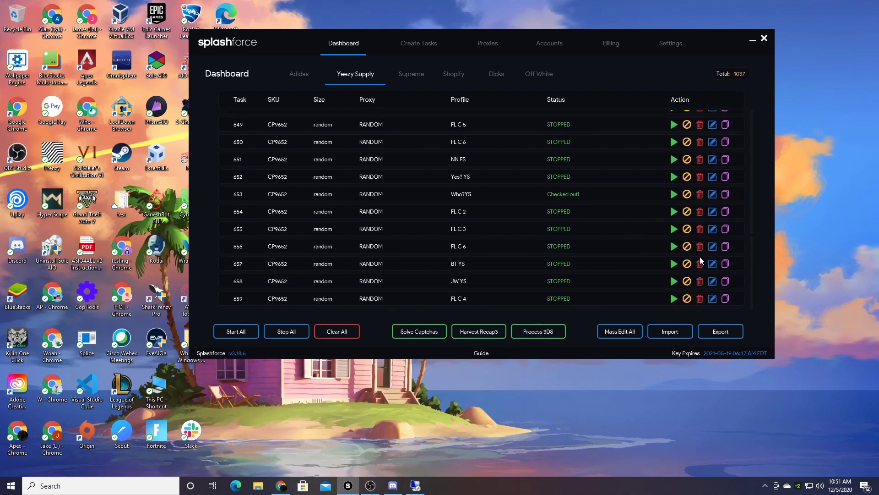